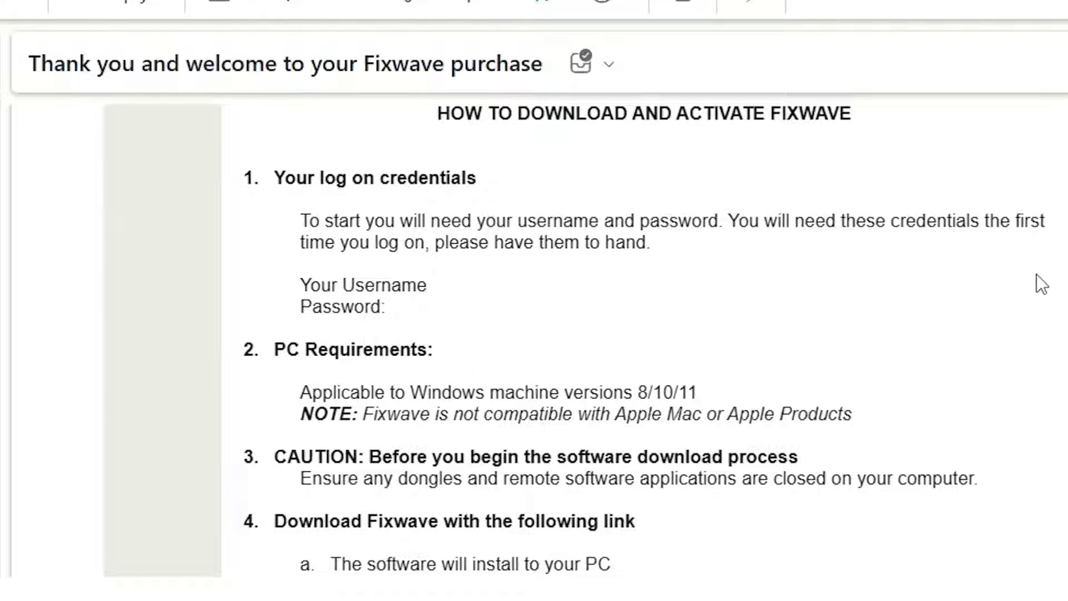
scroll(1036, 274, "down", 2)
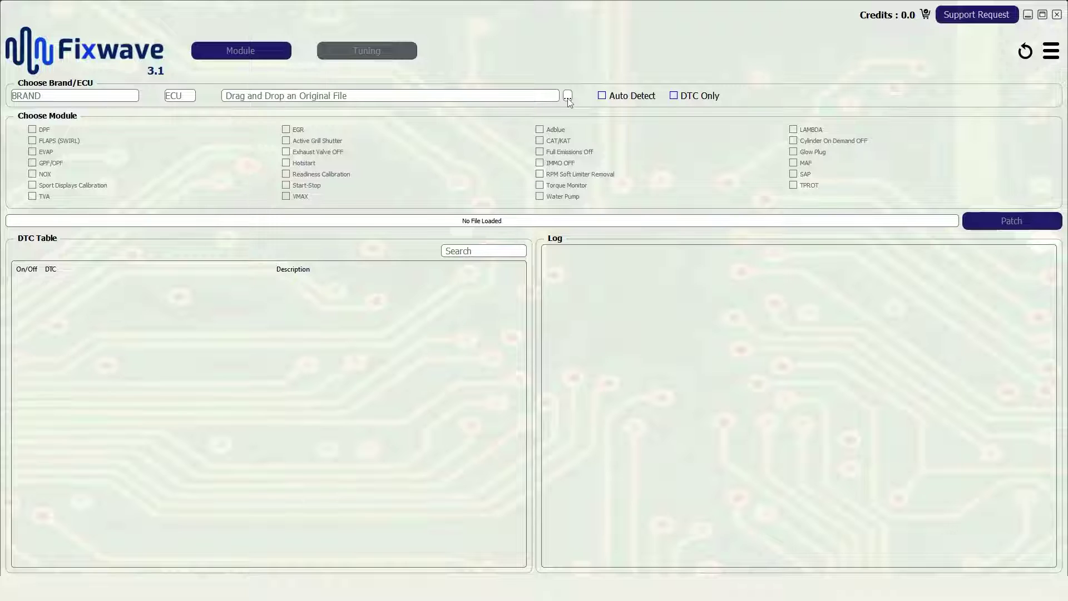
Load the BMW Original file with Auto Detect enabled, and check the selected brand and ECU in their lists.
left_click(603, 101)
left_click(568, 97)
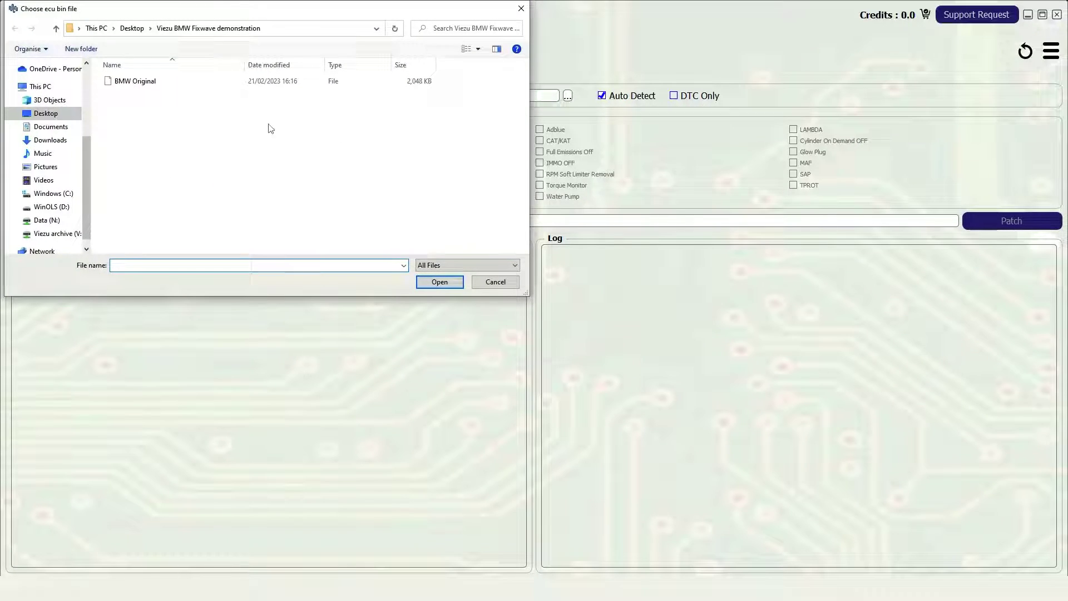
double_click(154, 81)
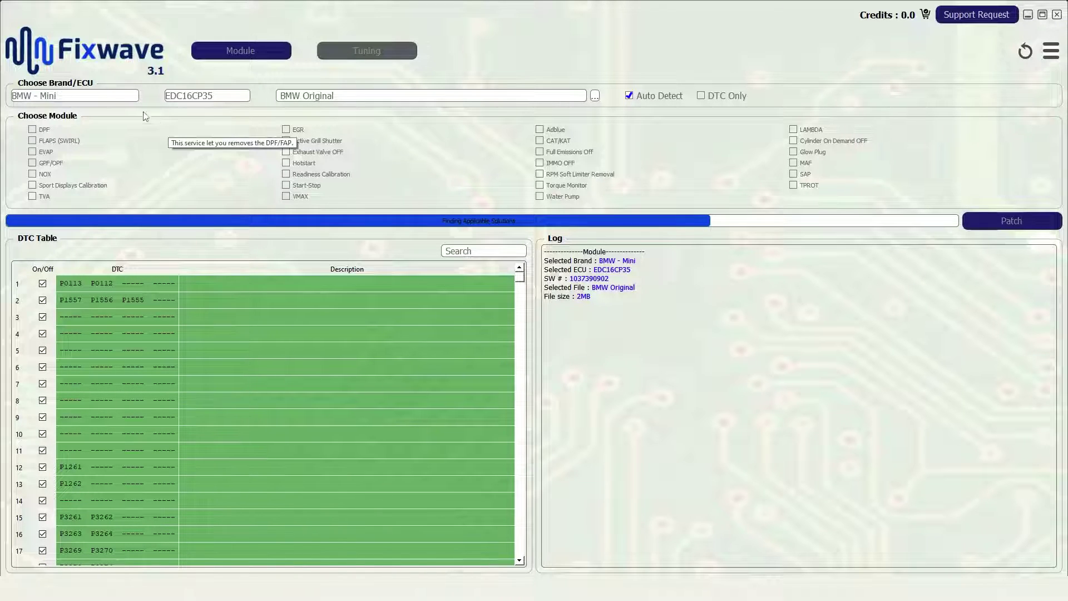
left_click(115, 100)
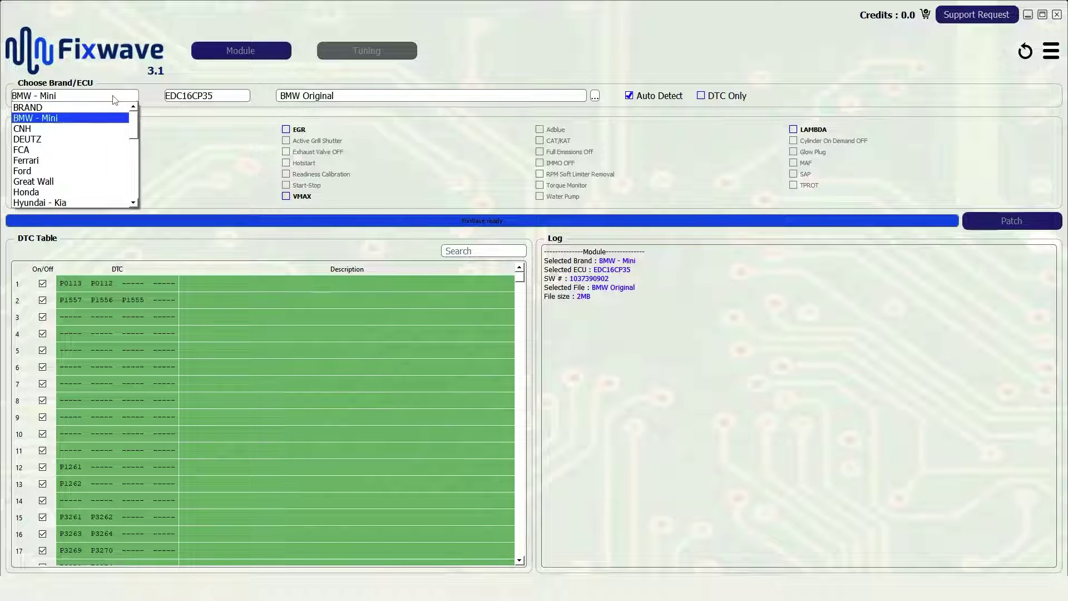
left_click(220, 98)
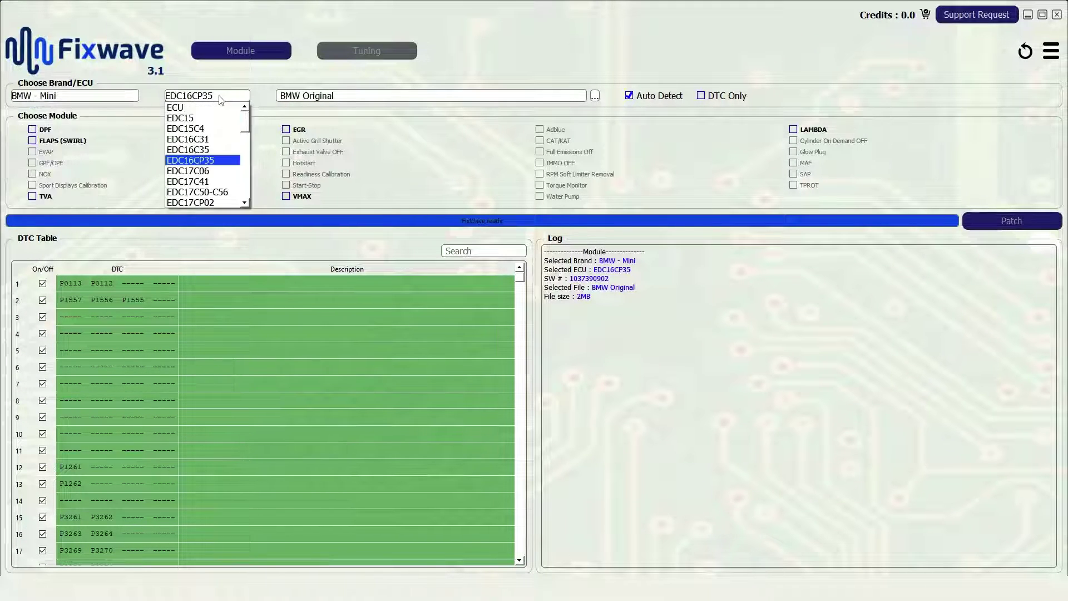
left_click(258, 98)
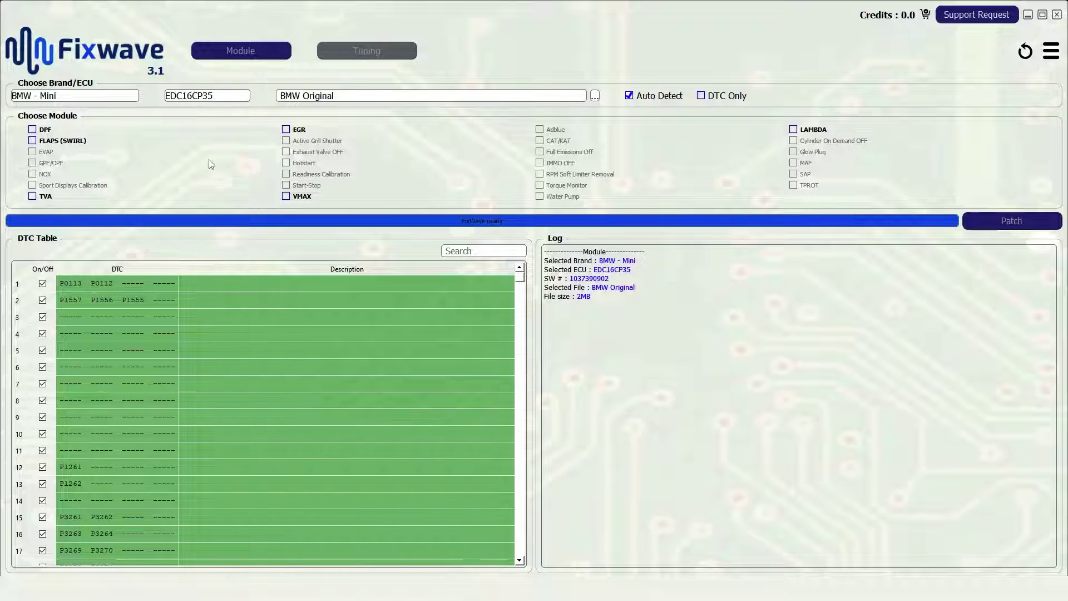
Patch the BMW Original file with the DPF and EGR modules and save the patched file under the suggested name.
left_click(33, 129)
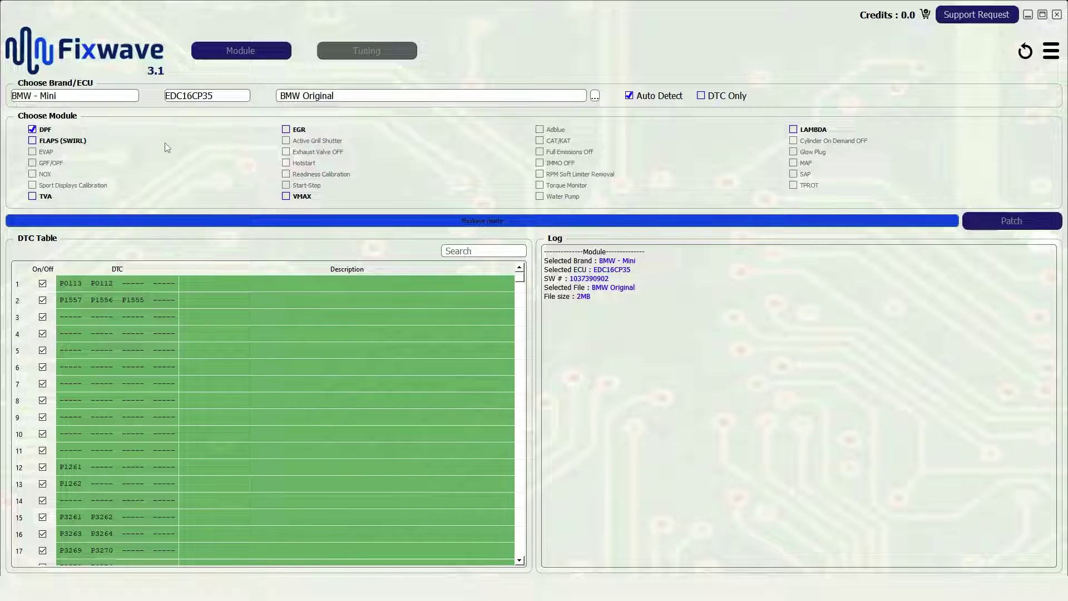
left_click(287, 130)
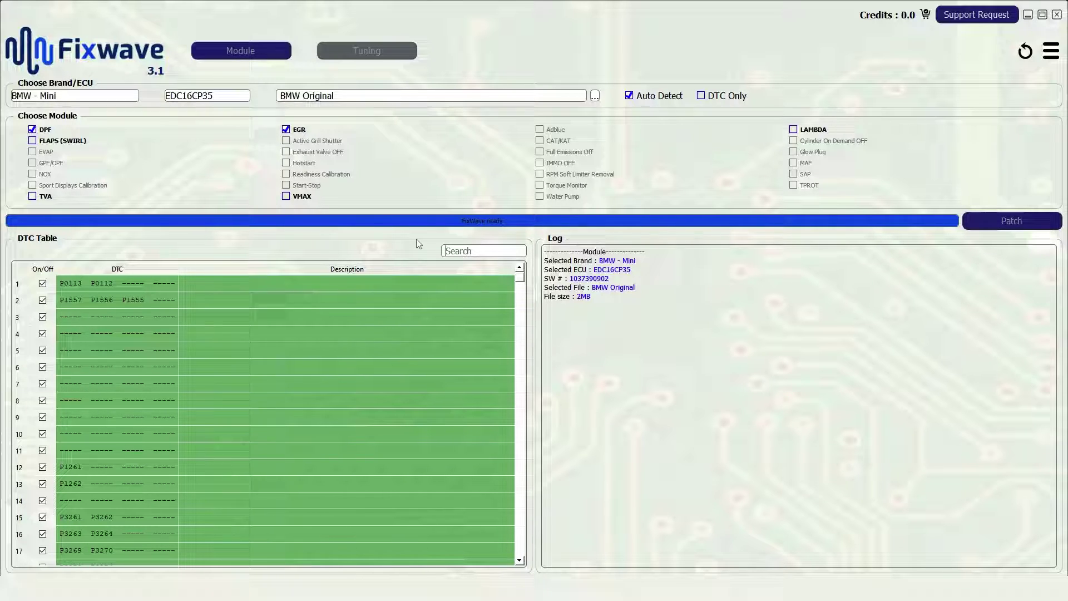
left_click(999, 222)
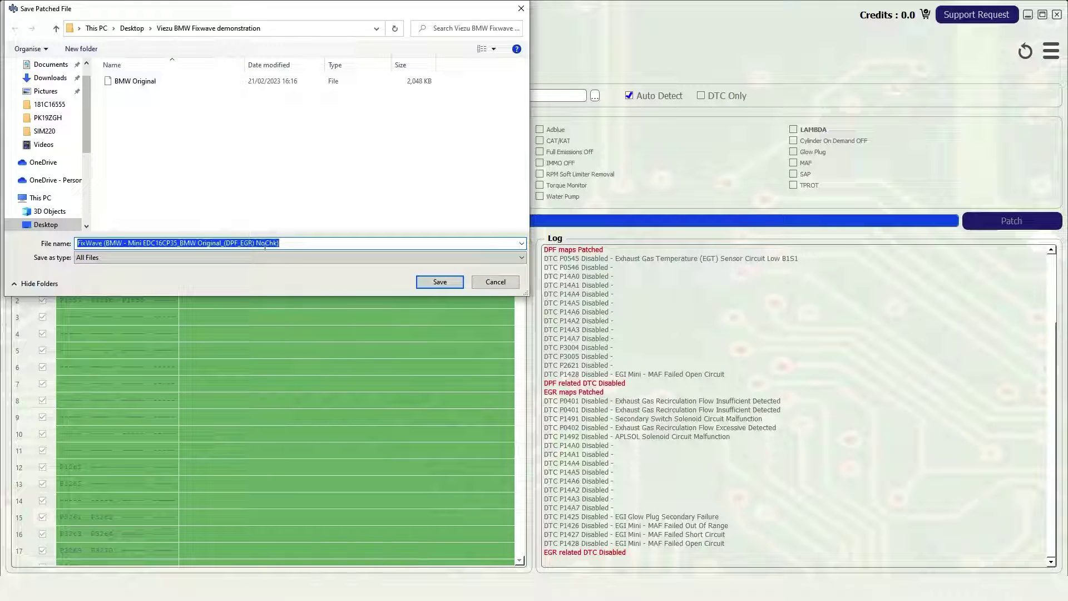
left_click(295, 244)
key("Return")
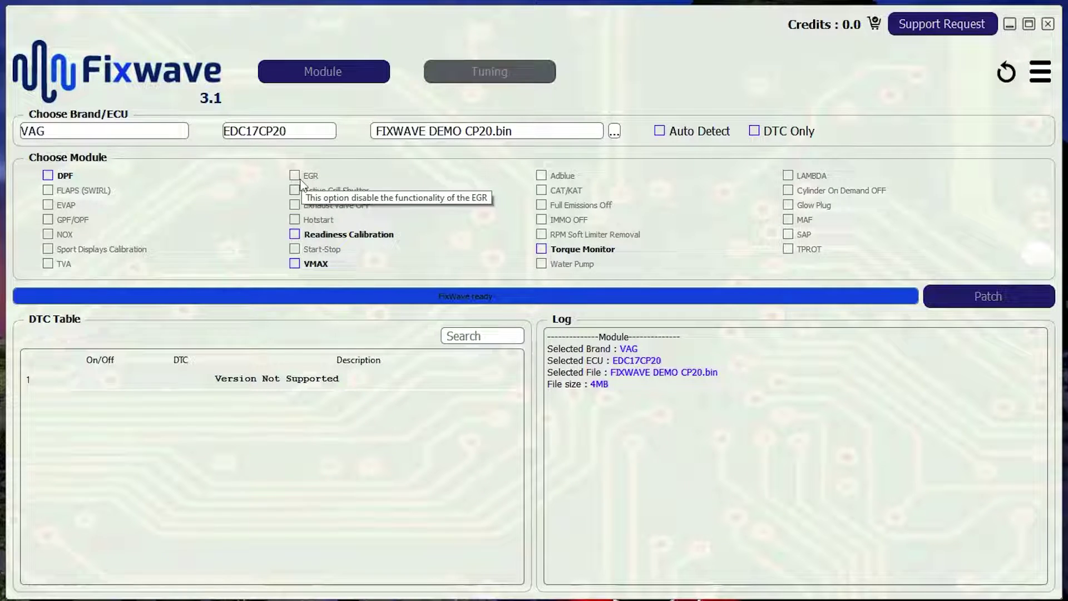
Submit a New Solution Request support ticket for the EGR module with FIXWAVE DEMO CP20.bin attached, and close the requests window.
left_click(927, 31)
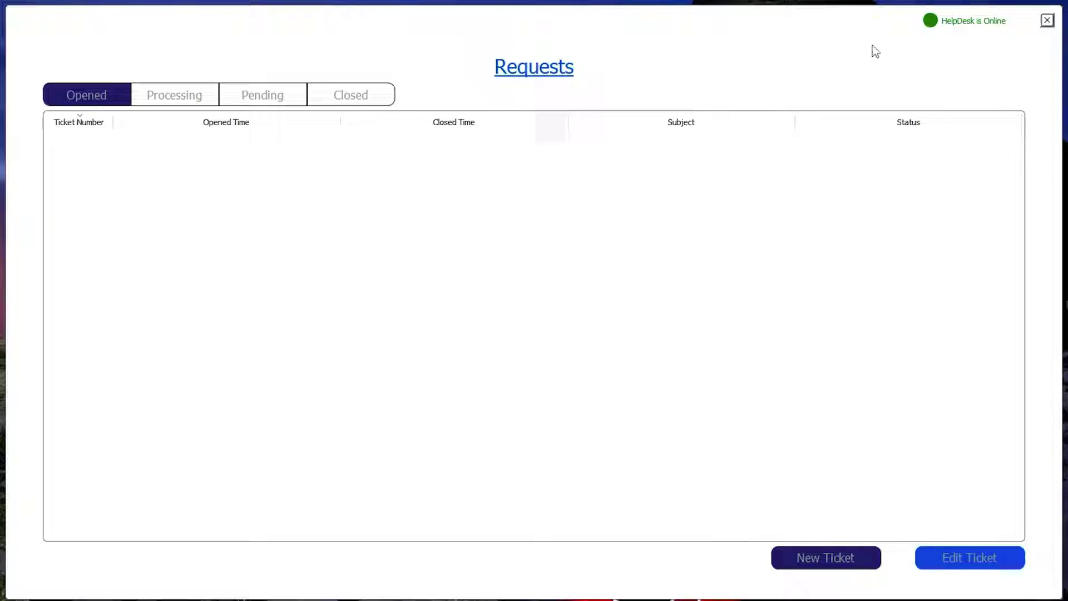
left_click(810, 554)
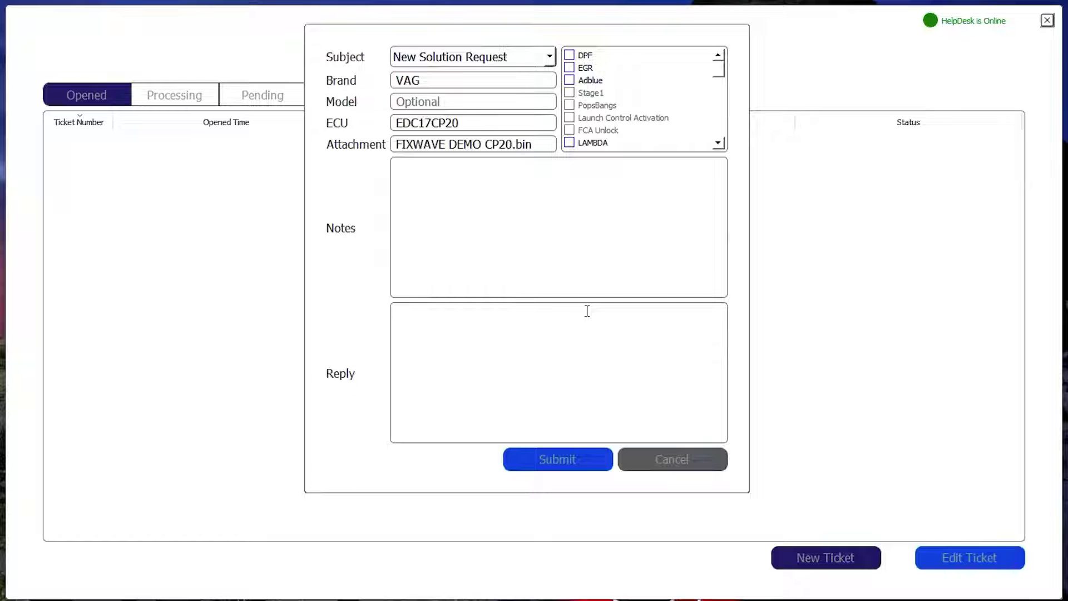
left_click(570, 67)
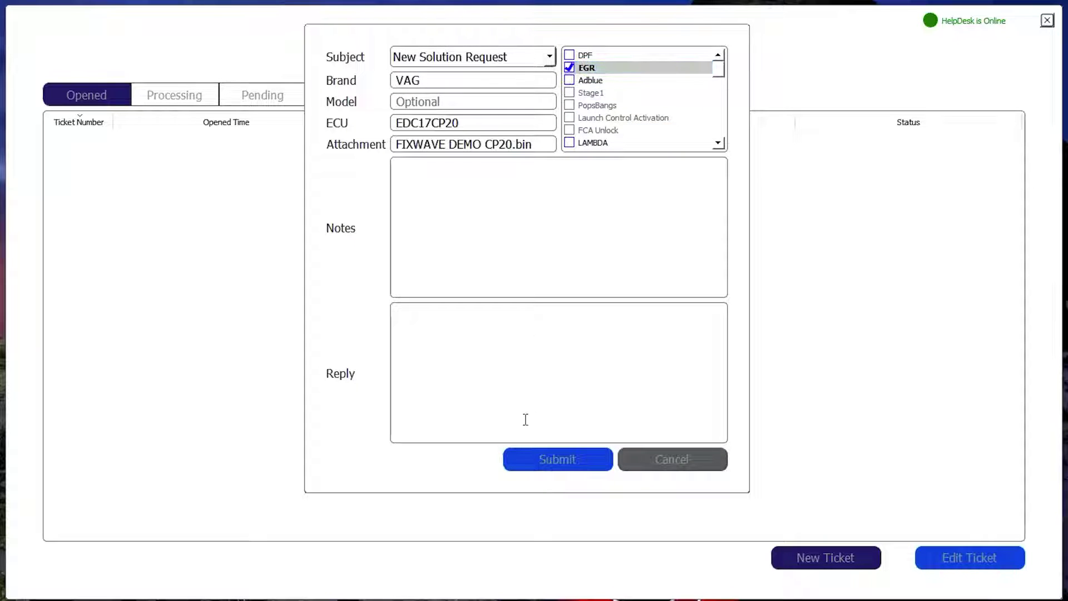
left_click(565, 463)
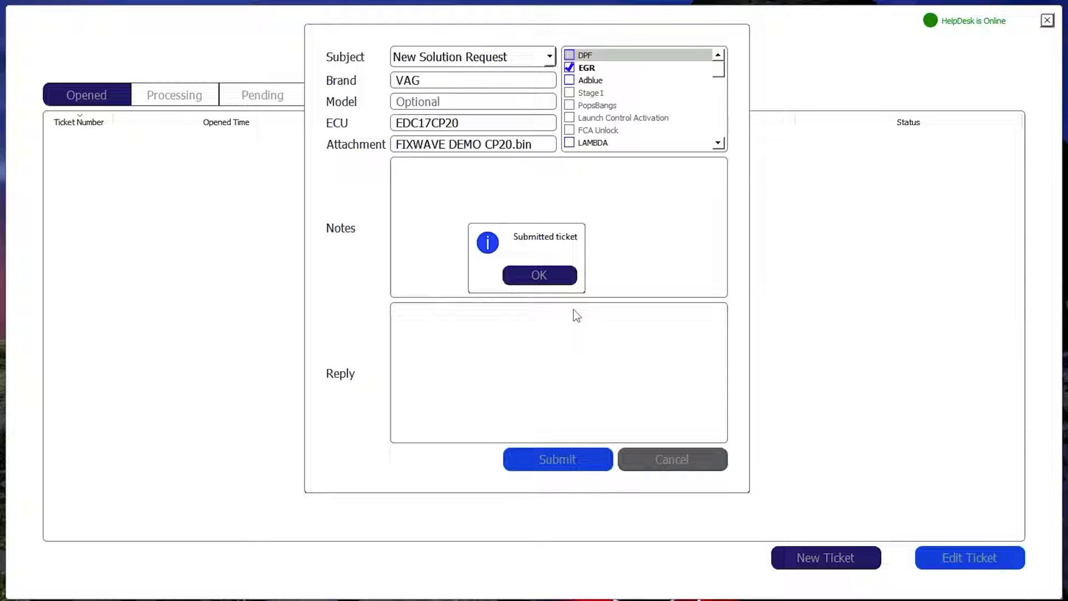
left_click(555, 281)
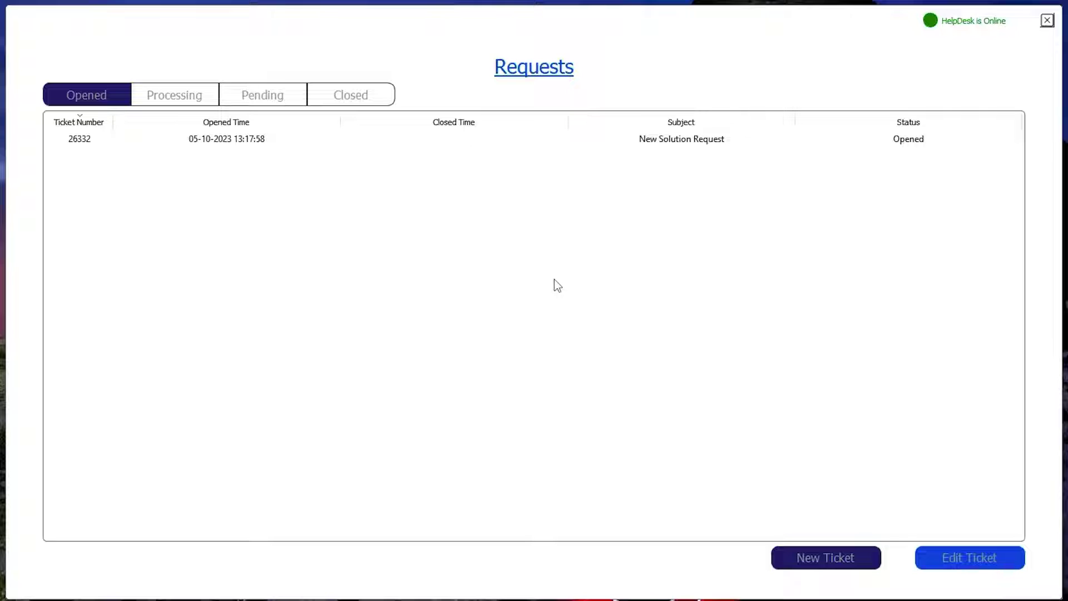
left_click(286, 144)
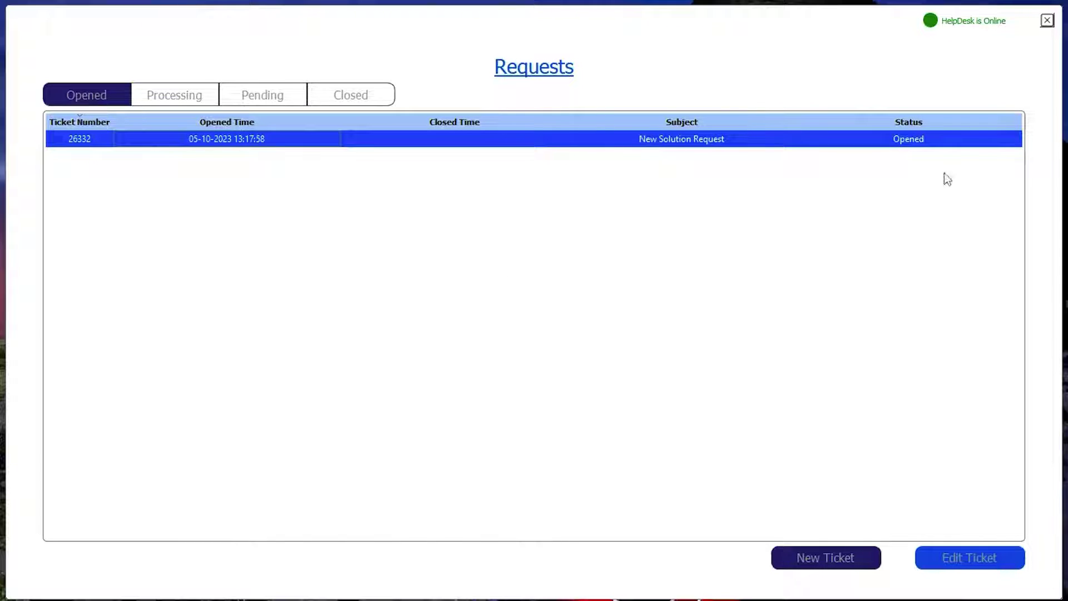
left_click(1049, 24)
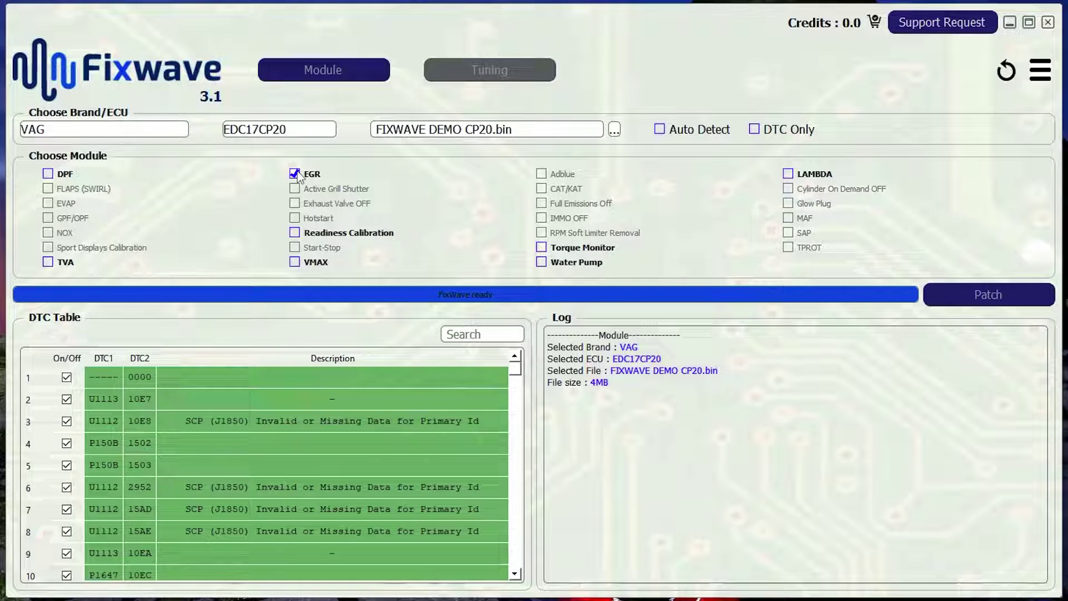
Patch FIXWAVE DEMO CP20.bin with the EGR module and confirm saving the patched file.
left_click(990, 296)
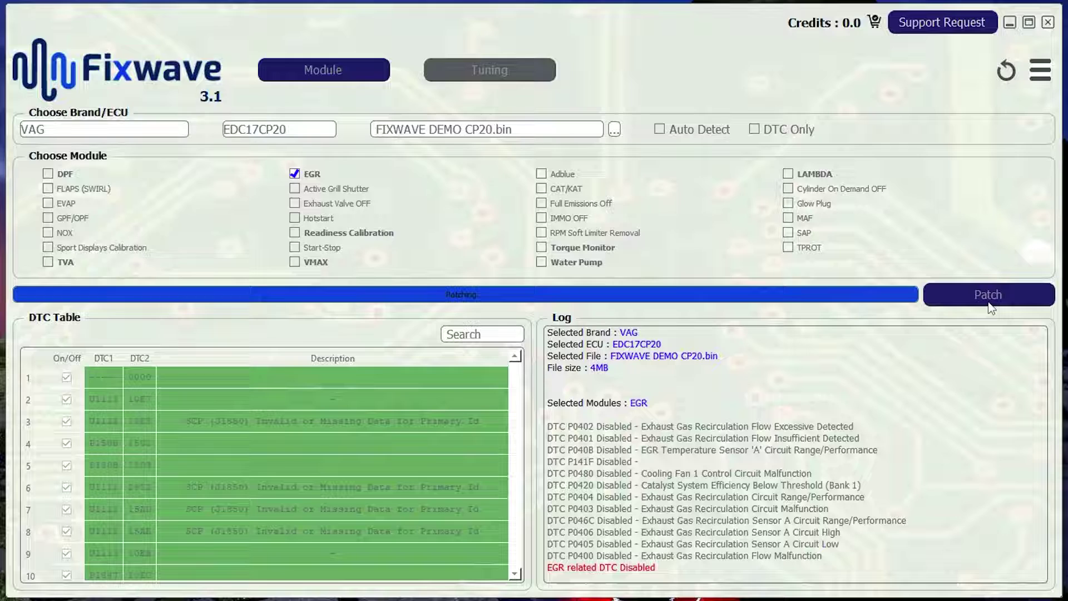
key("Return")
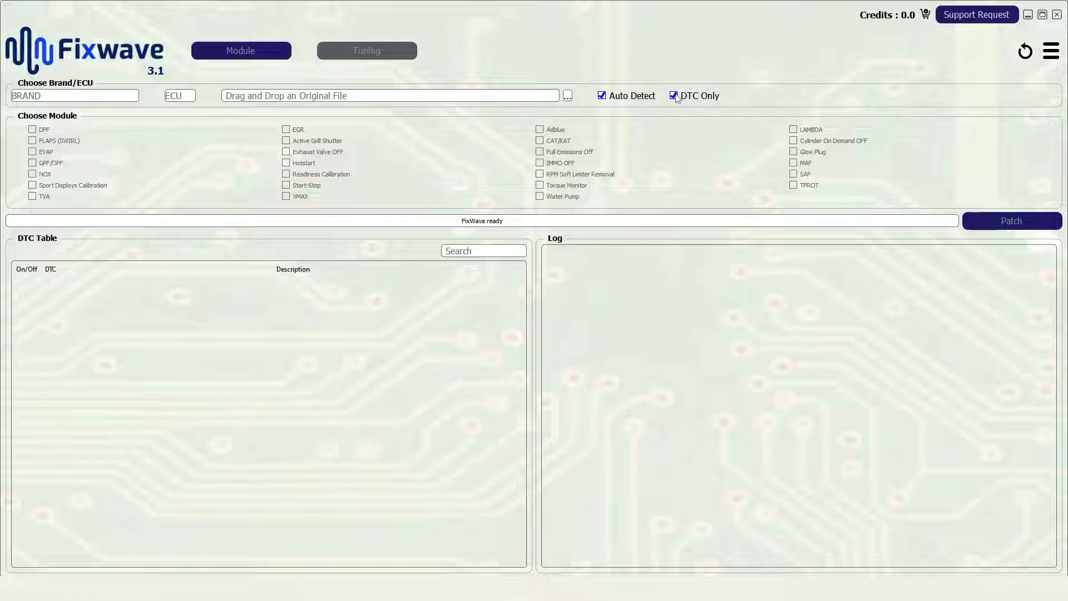
Load the Fixwave demo 2 Open file in DTC Only mode and switch off the P1027 codes in rows 2 to 13.
left_click(567, 95)
double_click(186, 79)
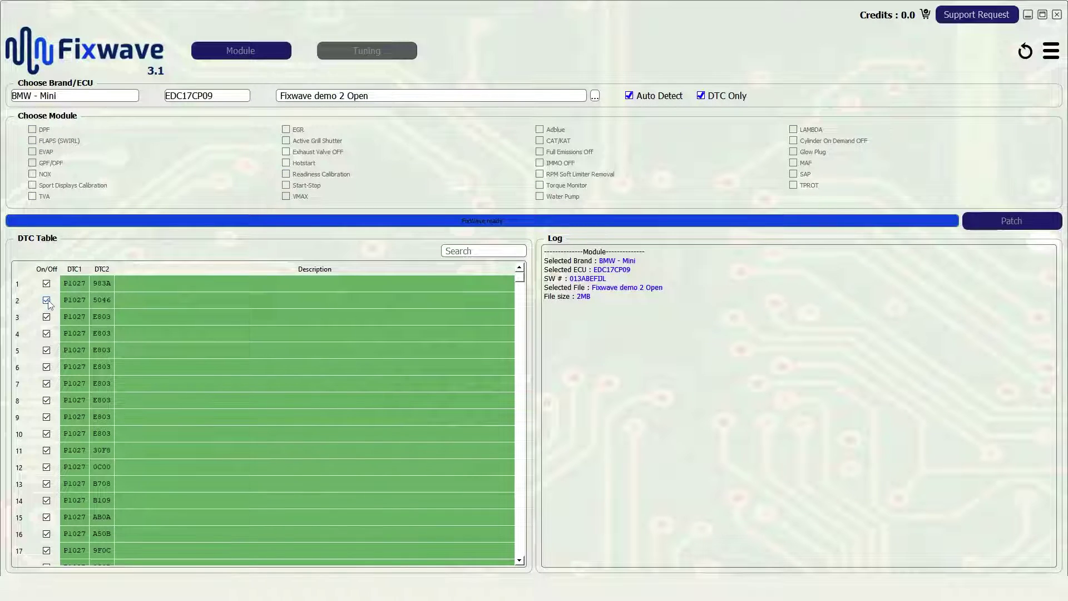
left_click(47, 300)
left_click(47, 334)
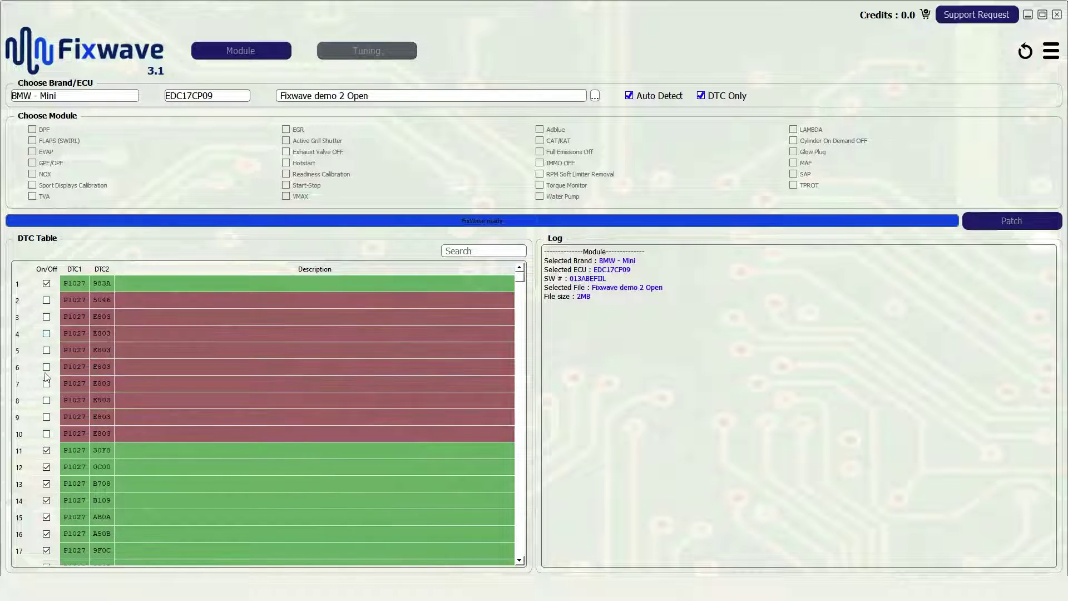
left_click(47, 450)
left_click(47, 467)
left_click(47, 483)
Filter the DTC table by 2823 and switch off all the P2823 codes, rows 164, 178, 558 and 910.
left_click(504, 251)
type("2823")
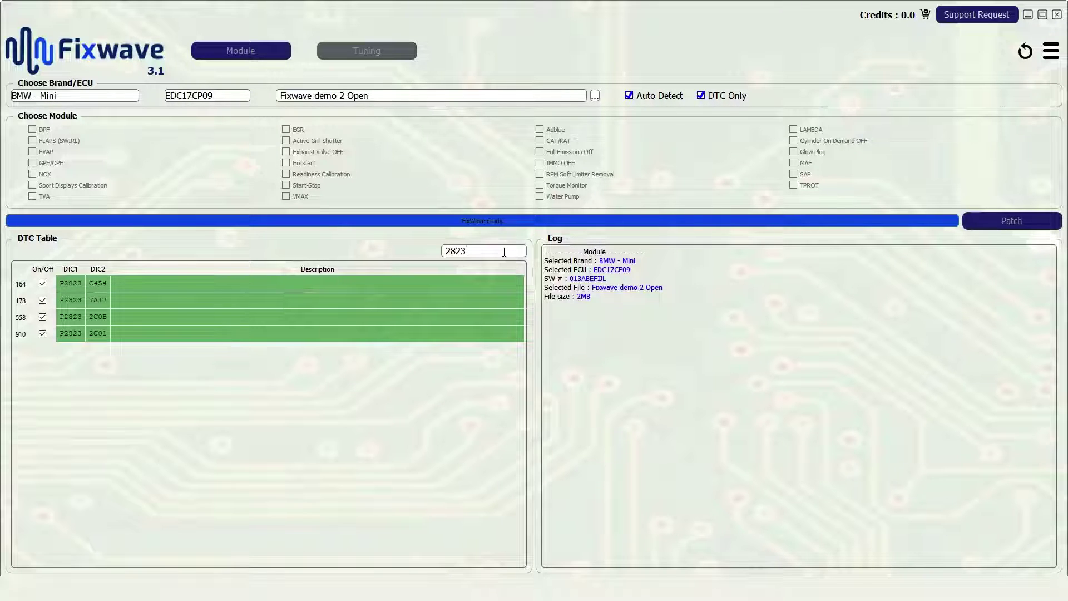
left_click(43, 284)
left_click(43, 300)
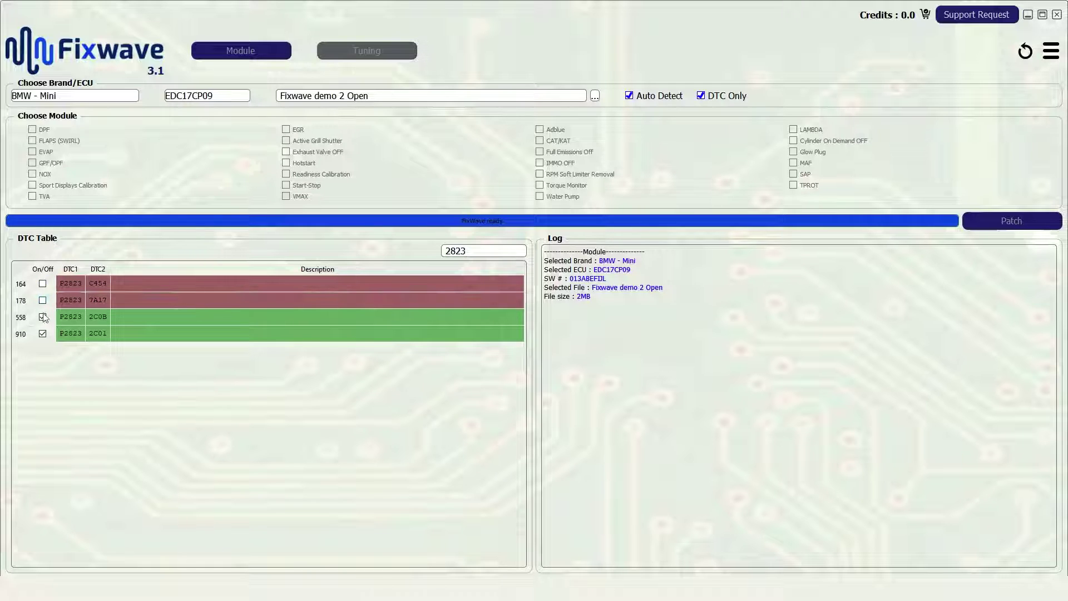
left_click(43, 317)
left_click(43, 334)
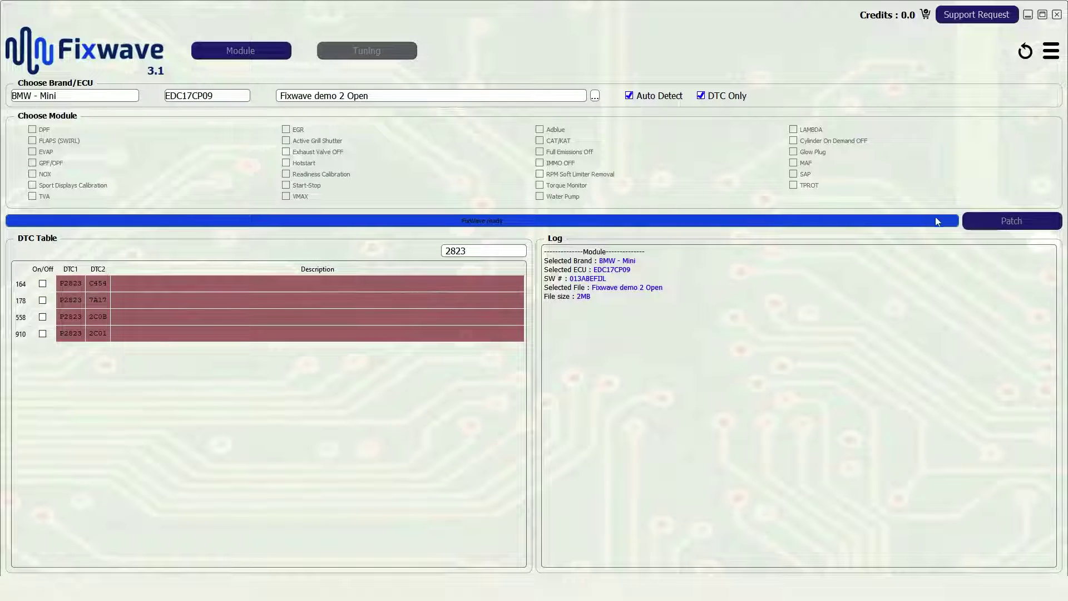
Patch the file with the P1027 and P2823 codes switched off and save it under the suggested name.
left_click(1002, 222)
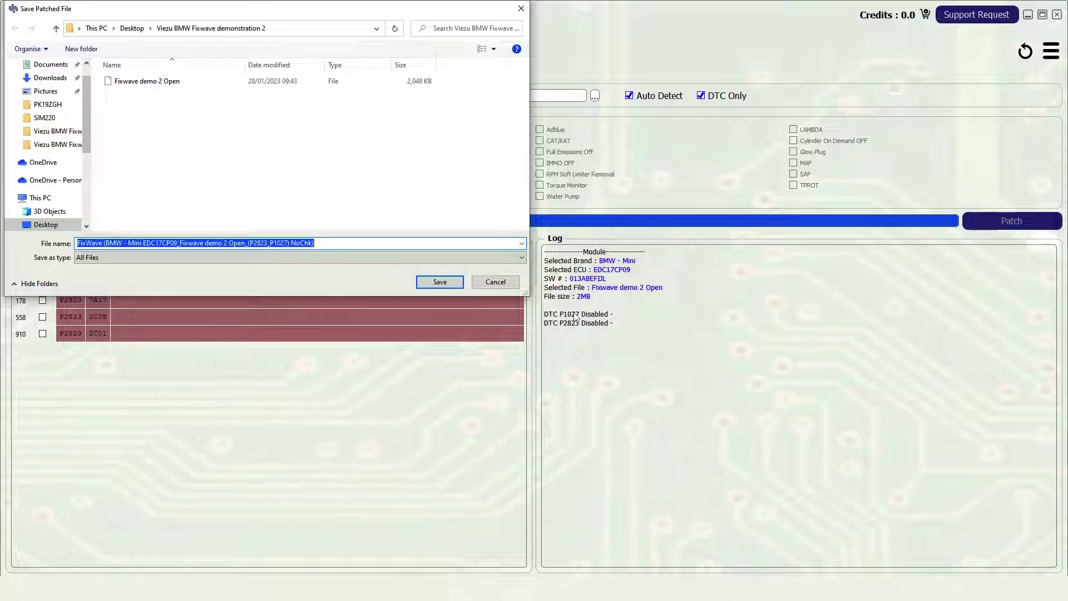
left_click(425, 285)
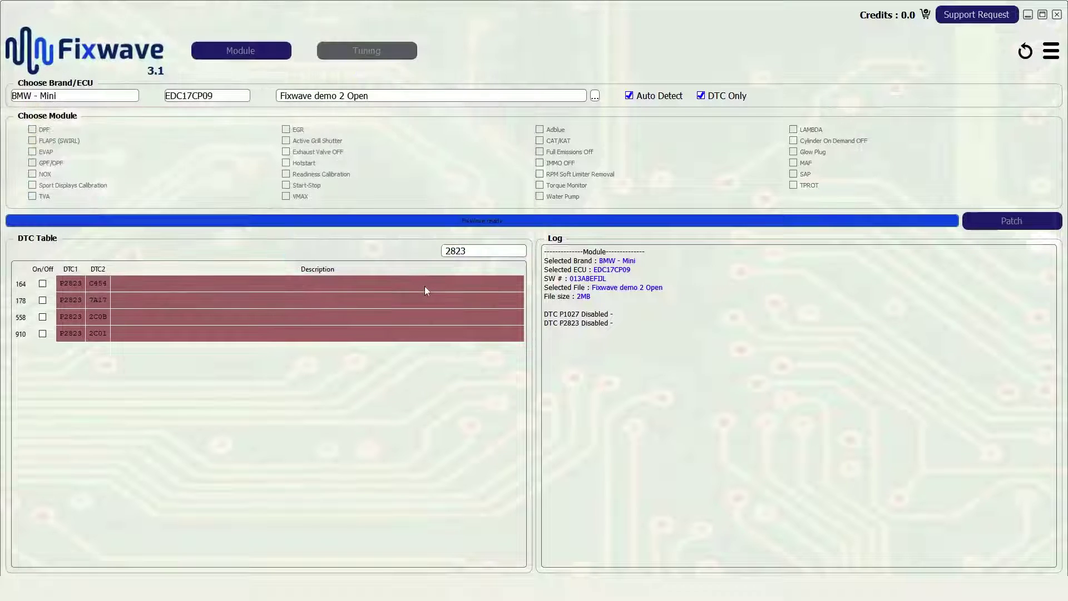